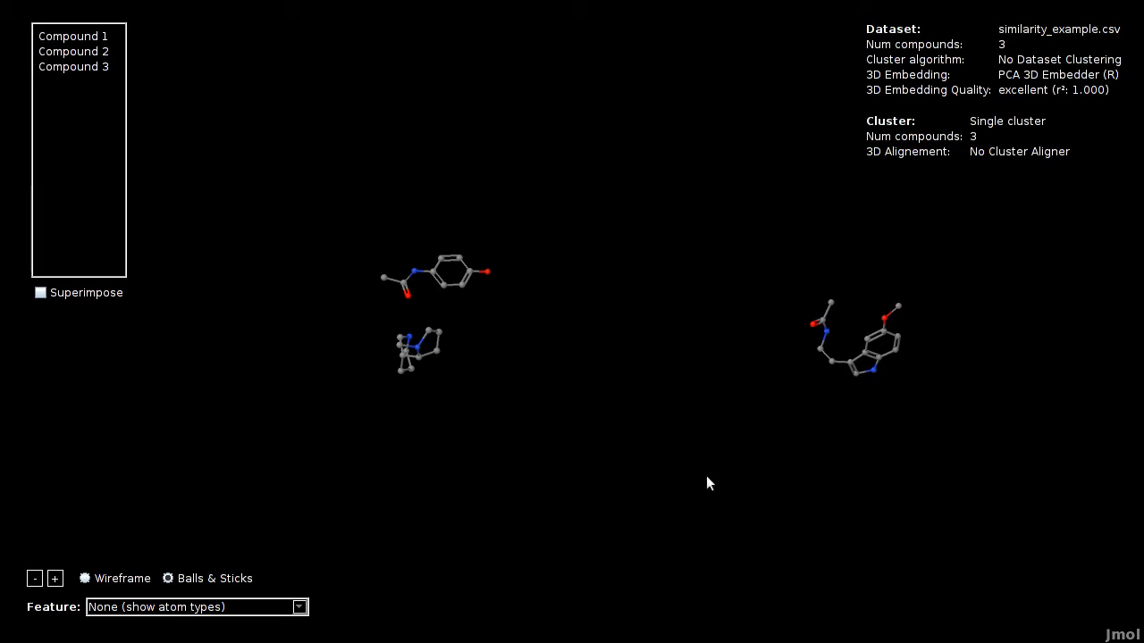
Inspect Paracetamol, Nicotine and Melatonin individually in the 3D embedding and return to the overview of all compounds.
left_click_drag(706, 478, 549, 411)
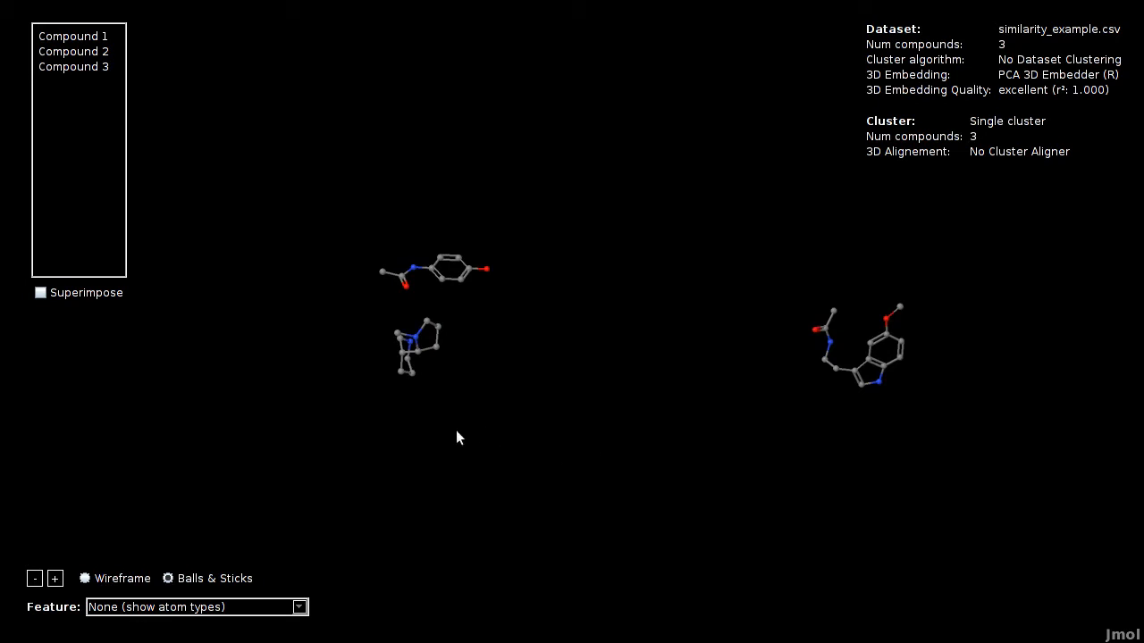
mouse_move(456, 437)
left_mouse_down()
mouse_move(564, 503)
mouse_move(530, 494)
mouse_move(459, 441)
left_mouse_up()
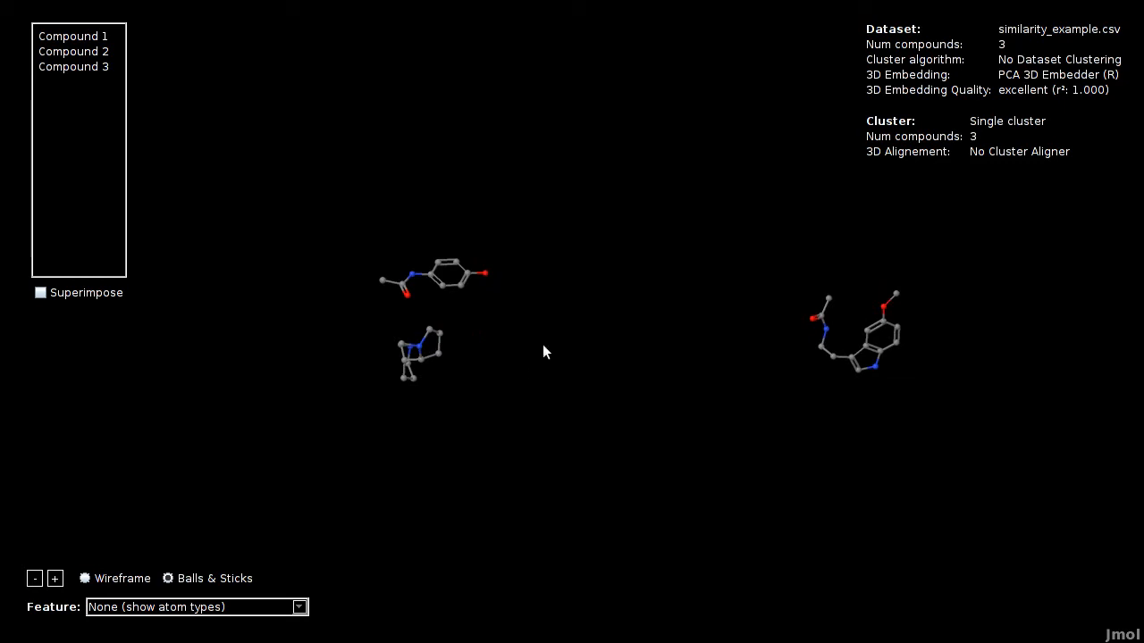
left_click(460, 290)
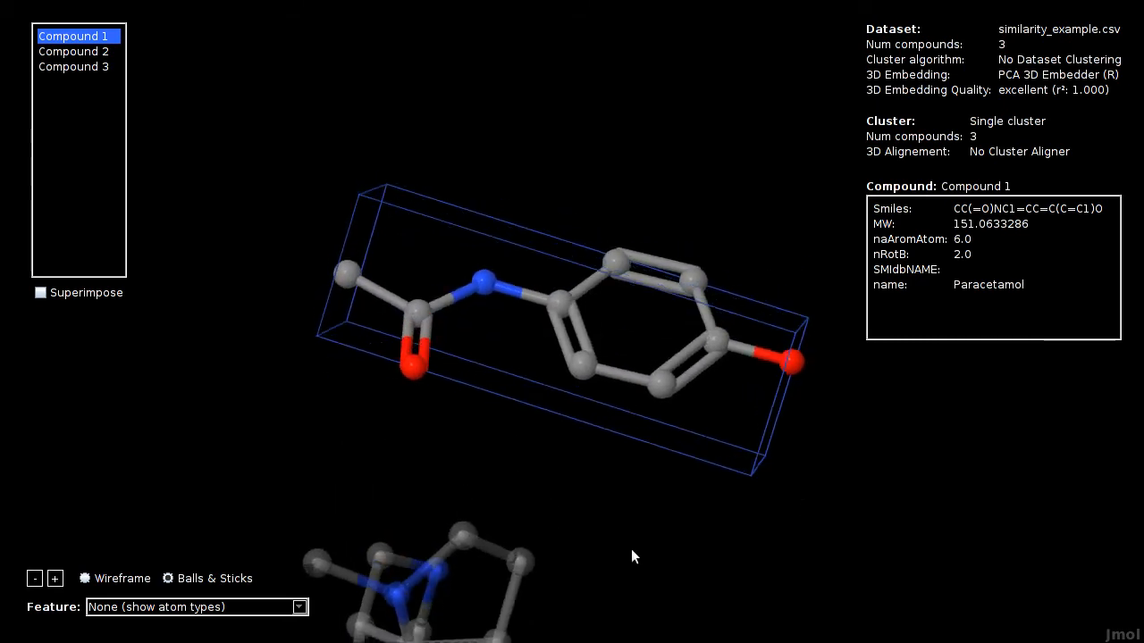
left_click(523, 570)
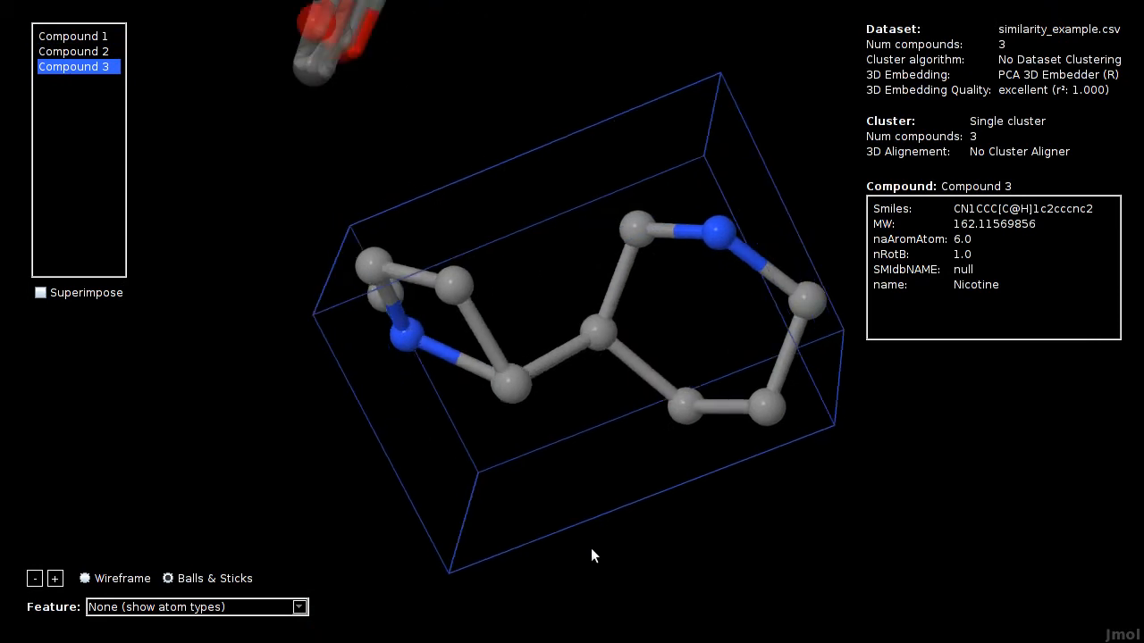
left_click(764, 420)
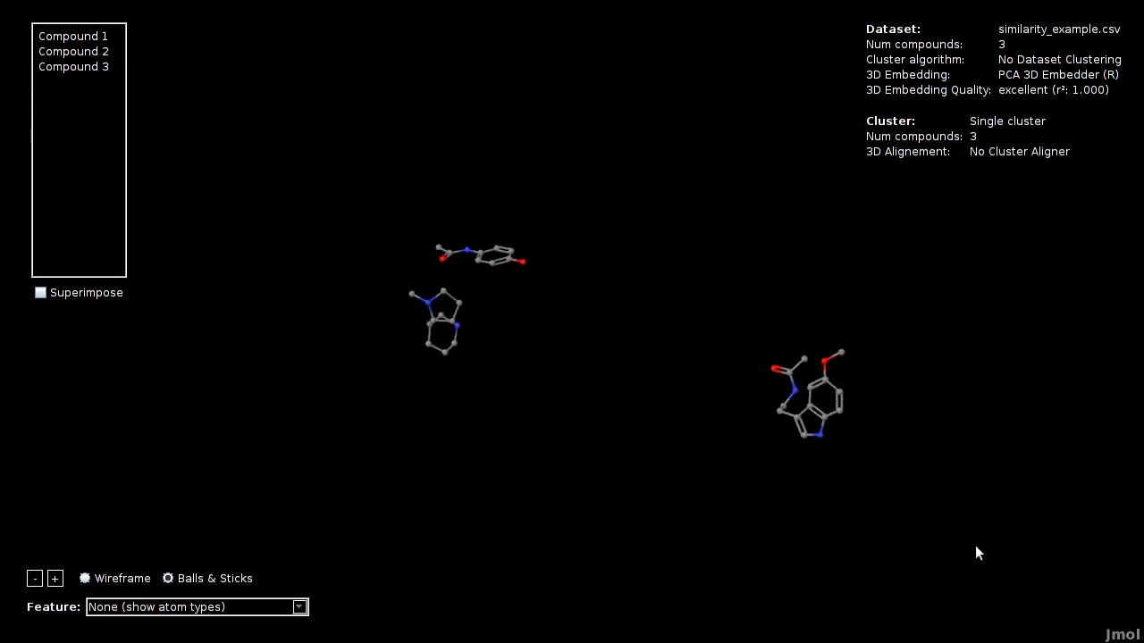
left_click(818, 434)
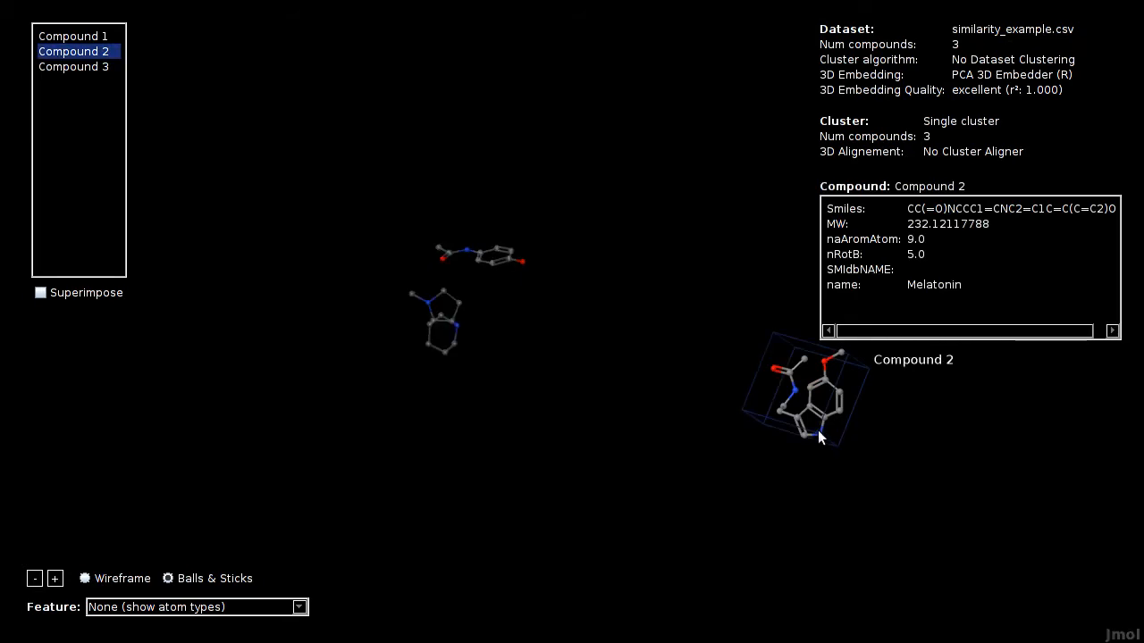
left_click(818, 434)
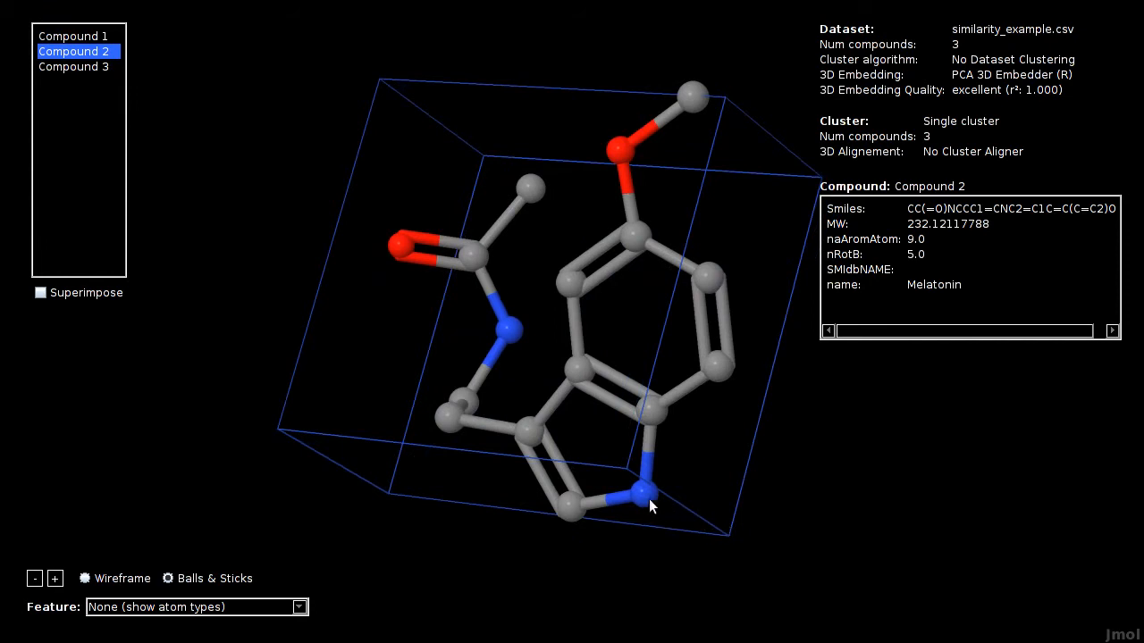
left_click(649, 498)
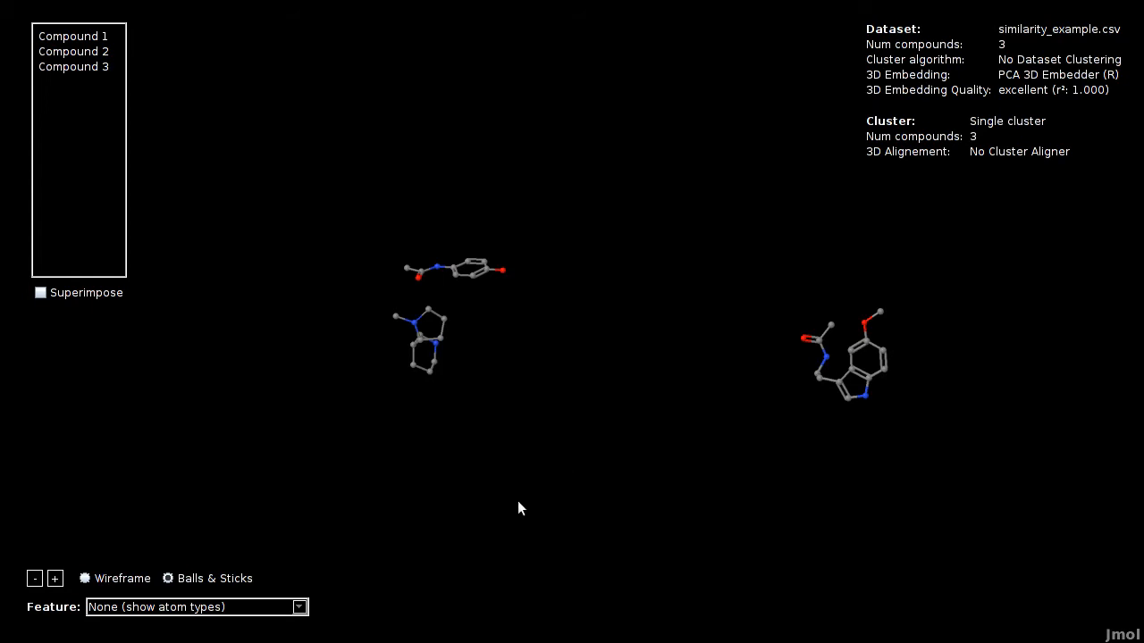
Color the compounds by the molecular weight feature MW and turn on the feature value labels.
left_click(251, 613)
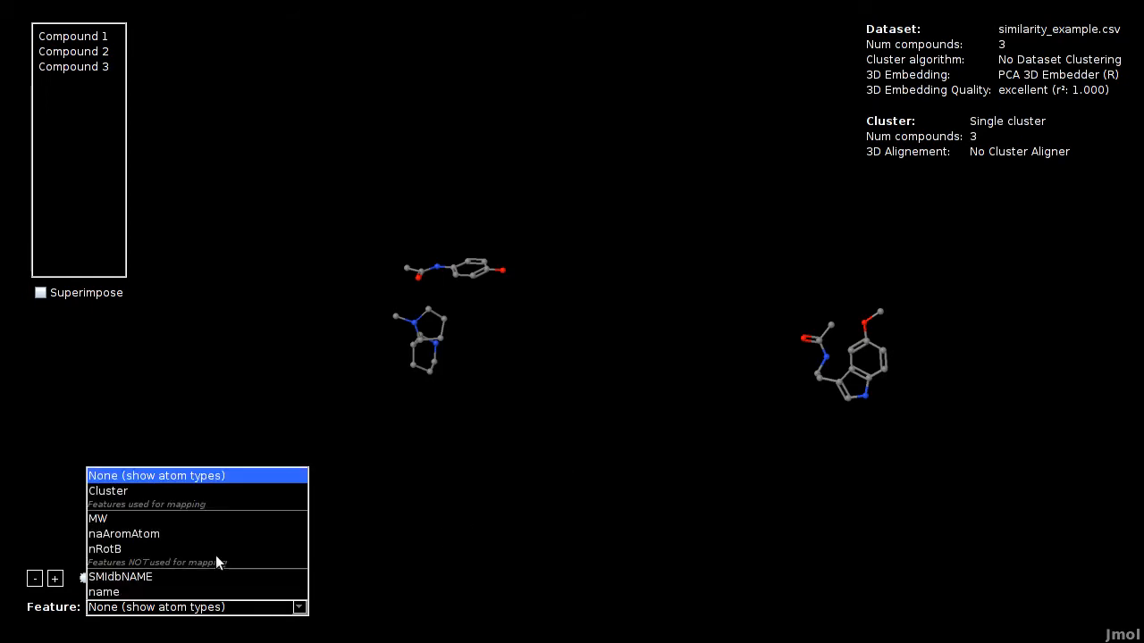
left_click(111, 519)
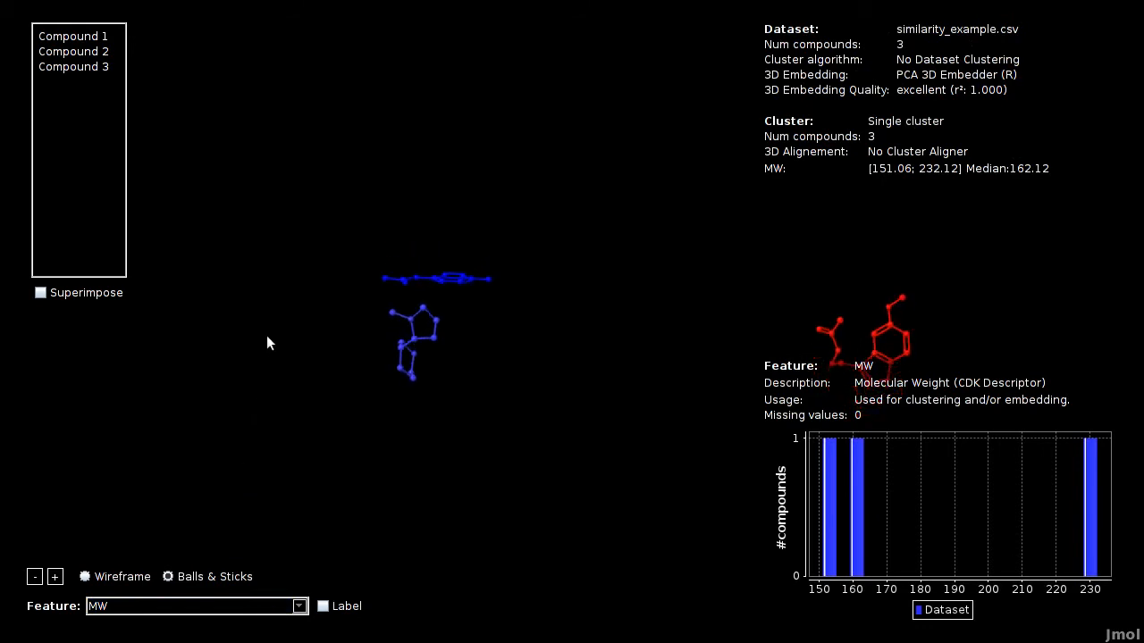
left_click(347, 605)
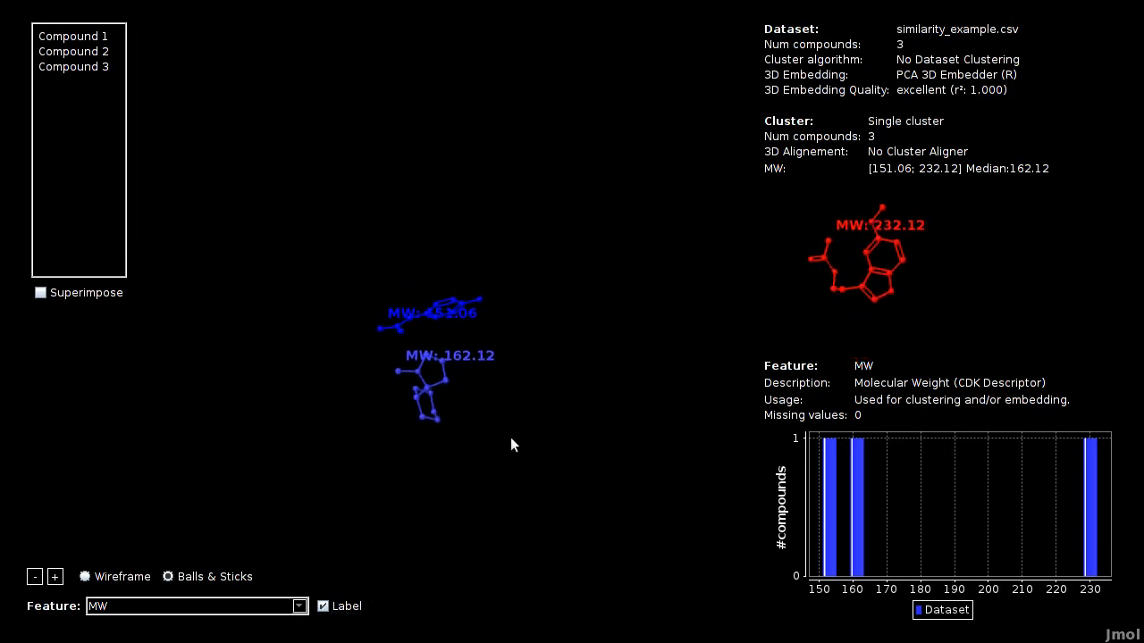
Compare the compounds colored by naAromAtom and by nRotB, rotating the 3D embedding to view their positions.
left_click(299, 606)
left_click(158, 533)
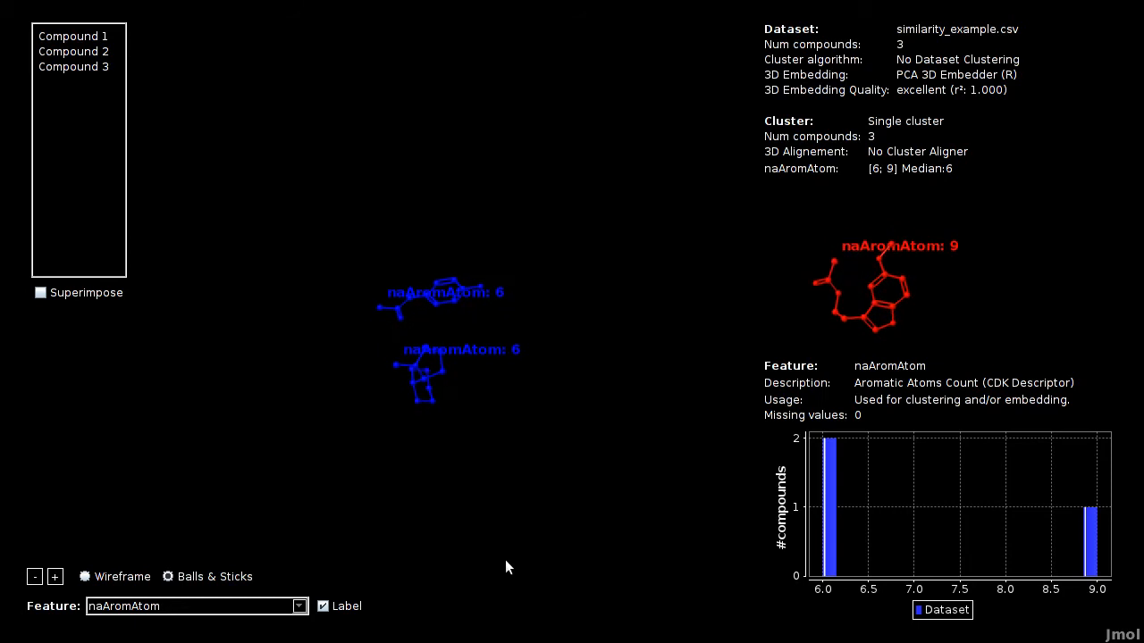
left_click(300, 605)
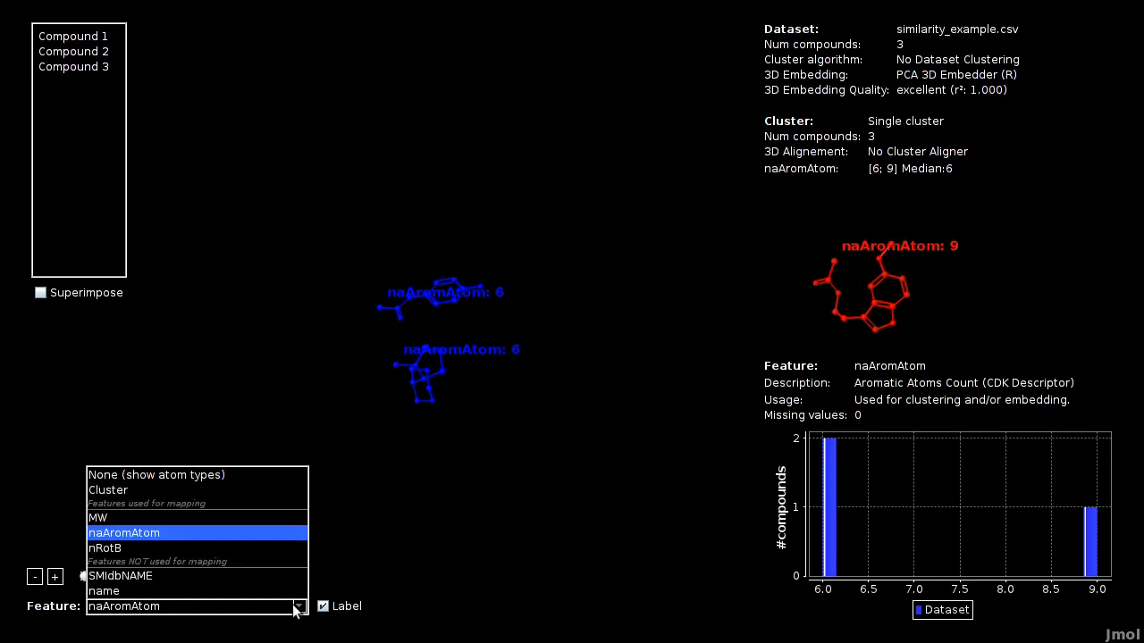
left_click(135, 550)
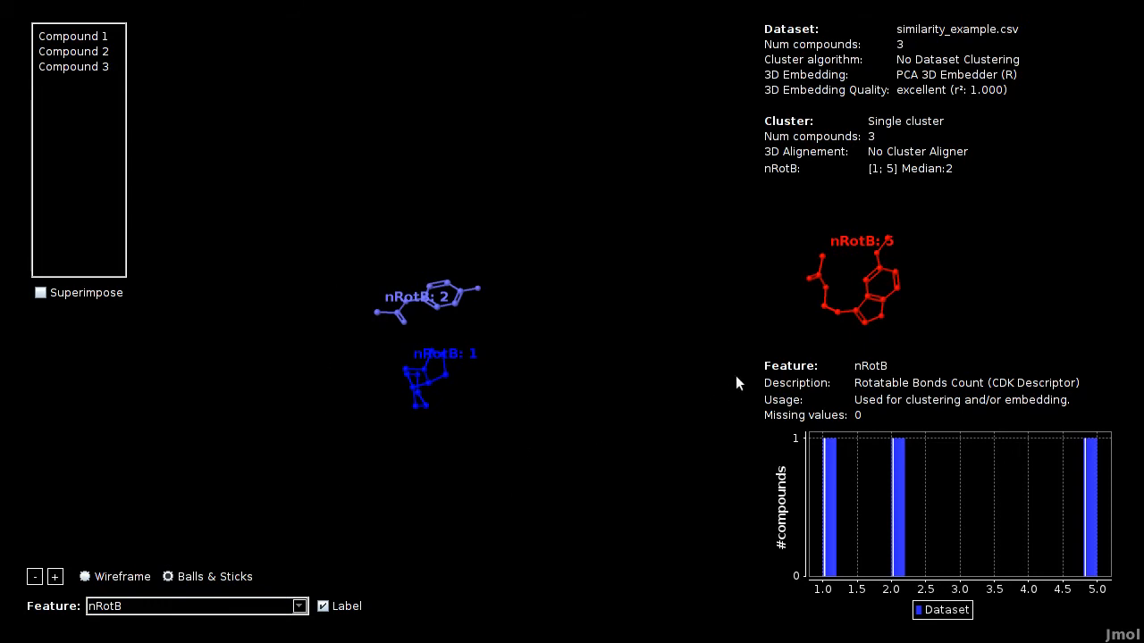
left_click_drag(661, 429, 529, 454)
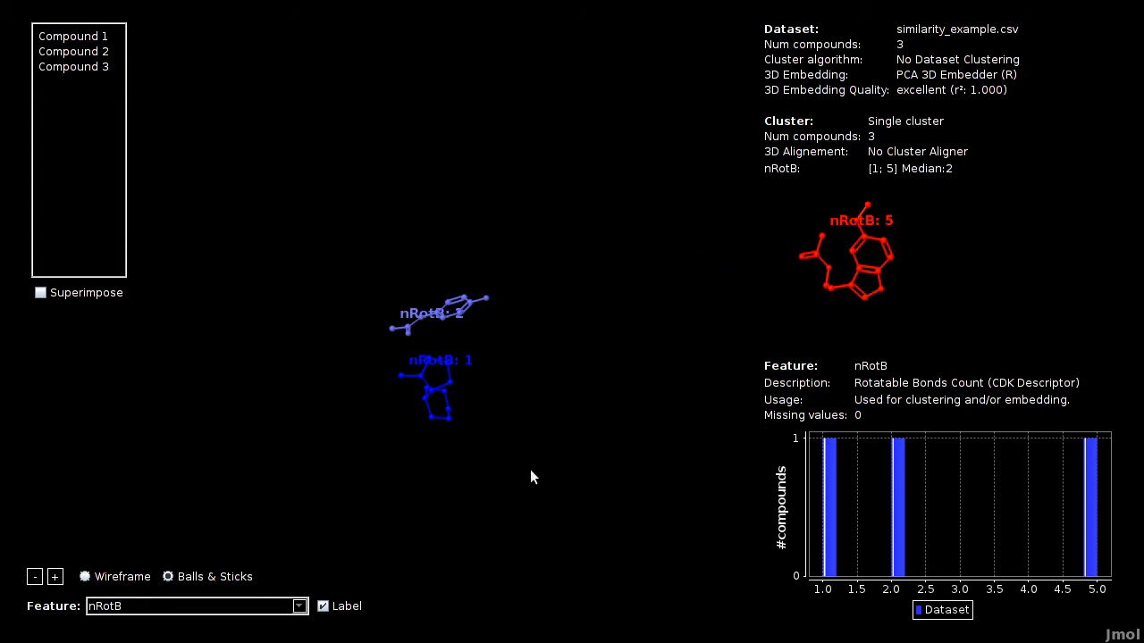
Start a new mapping of similarity_example.csv and advance the wizard to the Extract Features step.
right_click(488, 127)
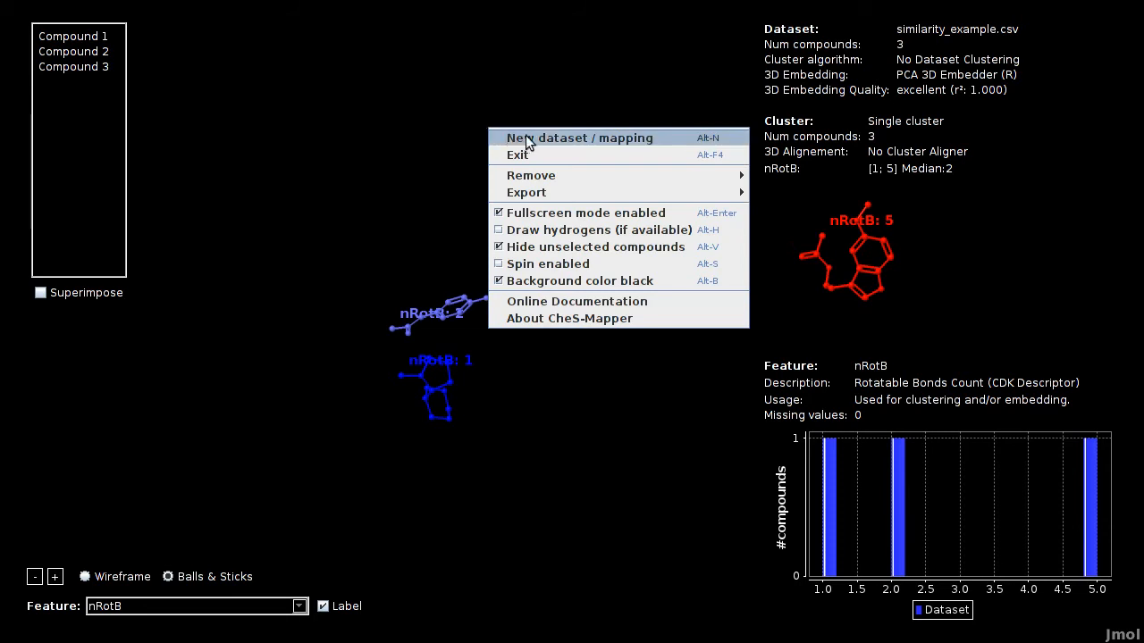
left_click(525, 139)
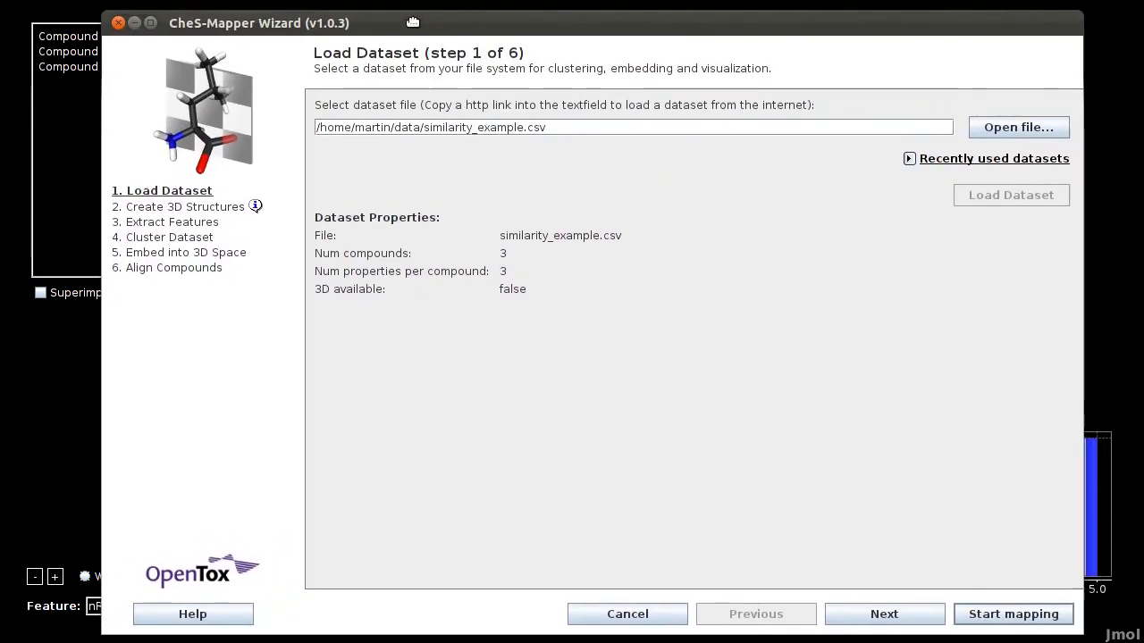
left_click(887, 614)
left_click(887, 615)
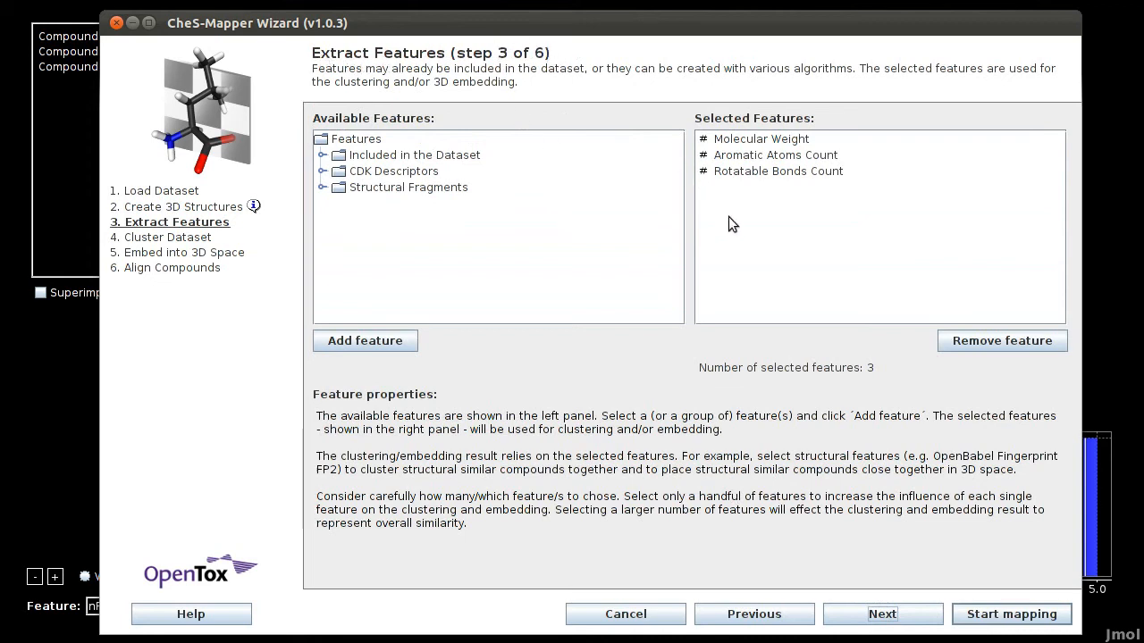
Remove Molecular Weight, Aromatic Atoms Count and Rotatable Bonds Count from the selected features.
left_click(752, 140)
left_click(755, 153)
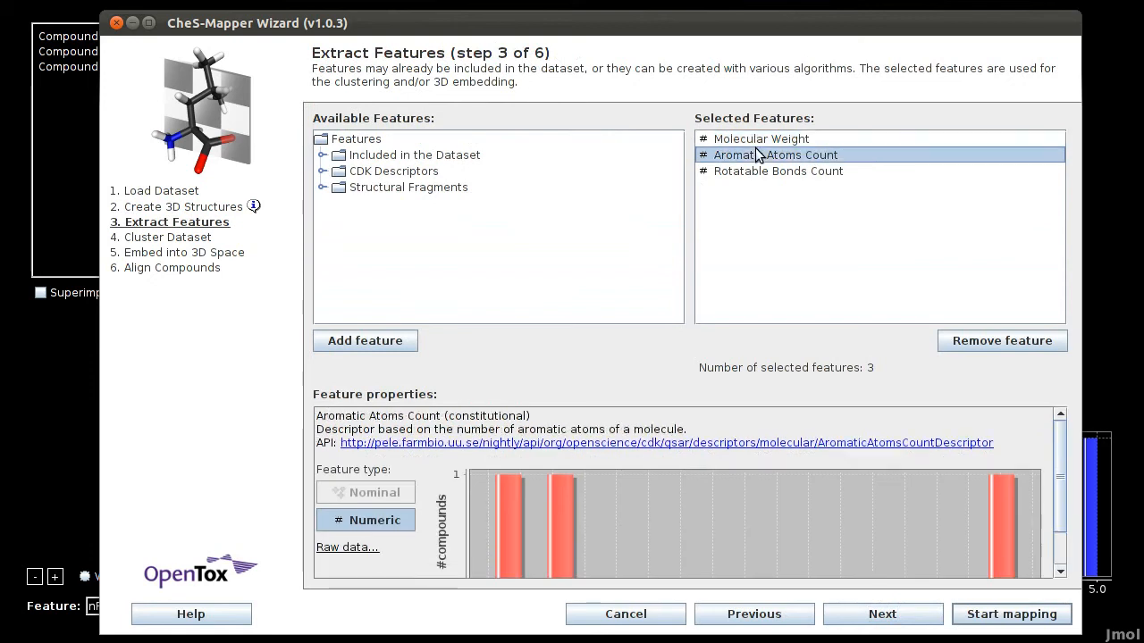
left_click(762, 170)
left_click(772, 139)
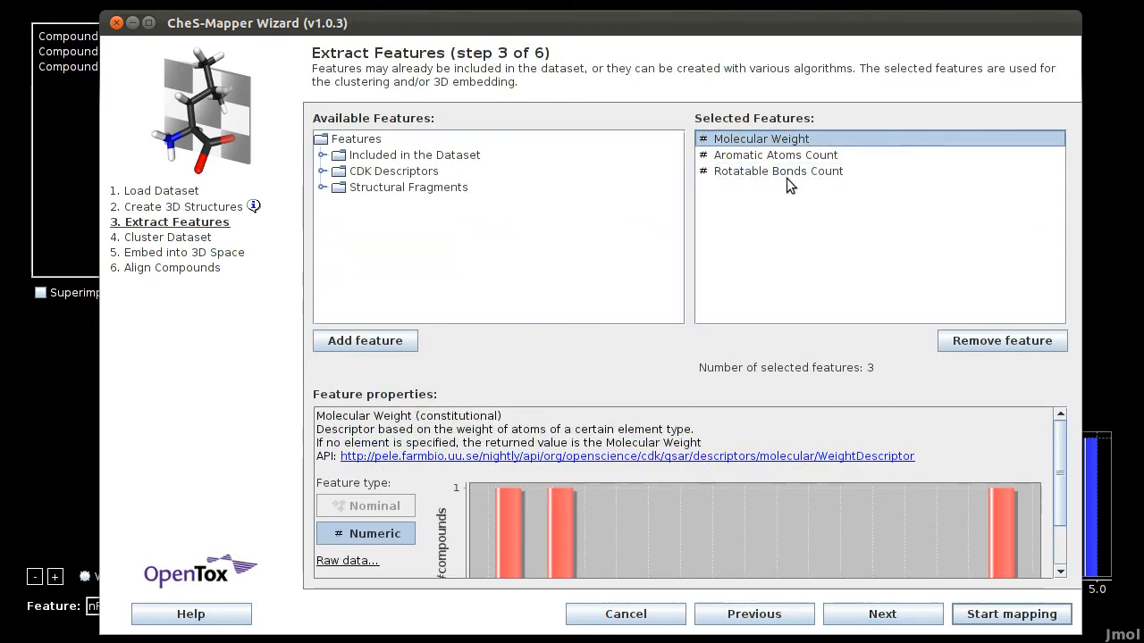
left_click(787, 176, "shift")
left_click(1021, 344)
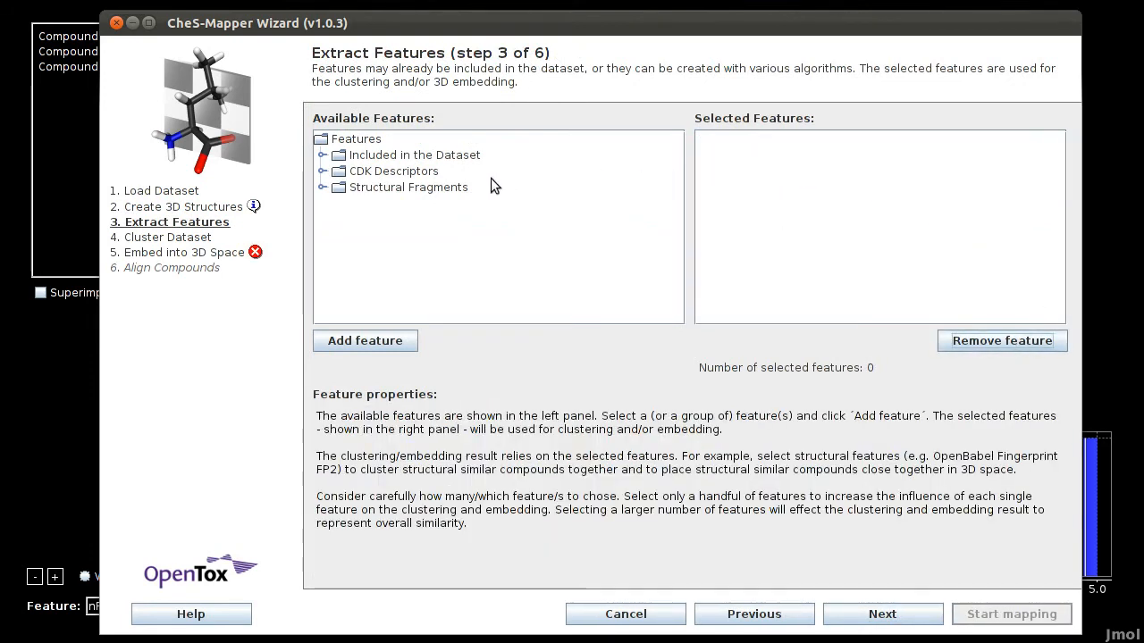
Add Hydrogen Bond Acceptors, Hydrogen Bond Donors and Topological Polar Surface Area from the electronic CDK descriptors to the selected features.
double_click(361, 171)
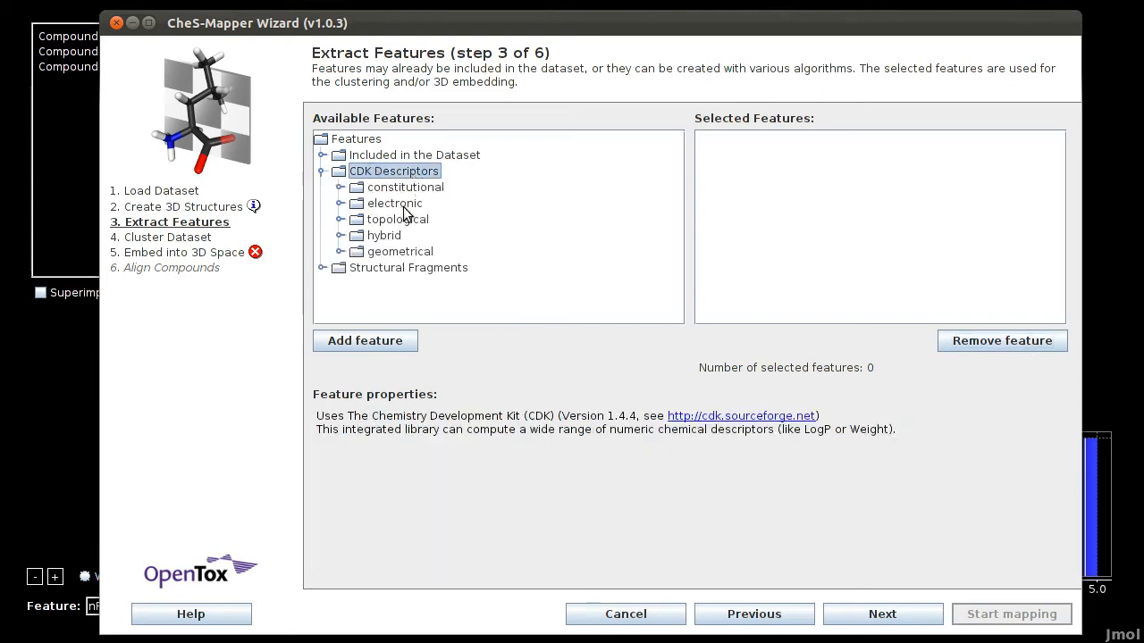
double_click(410, 206)
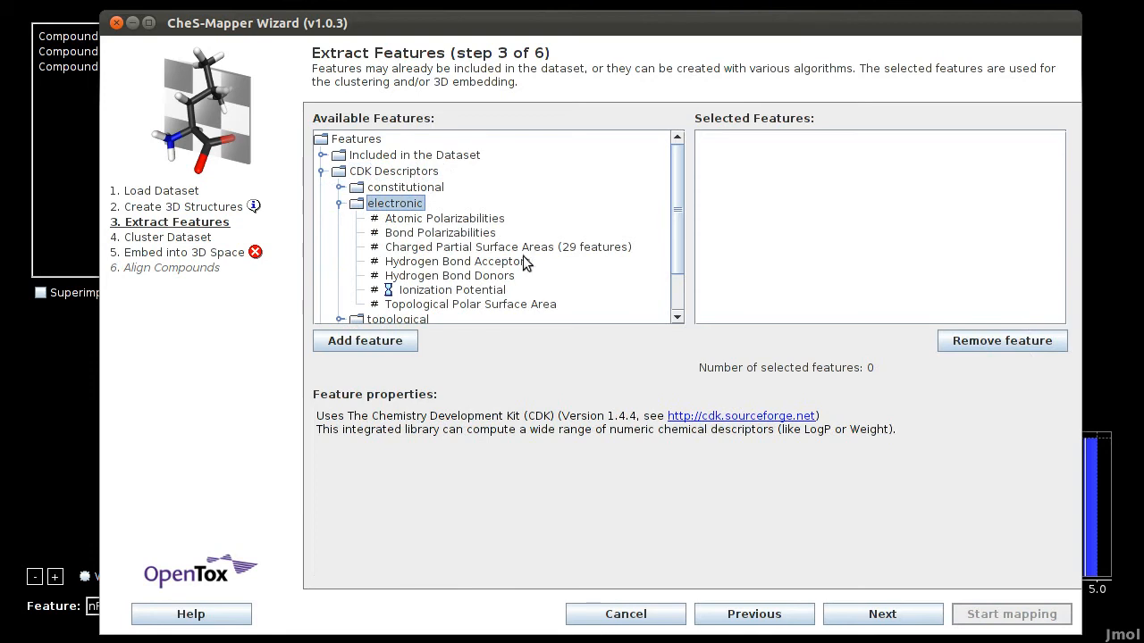
left_click(483, 262)
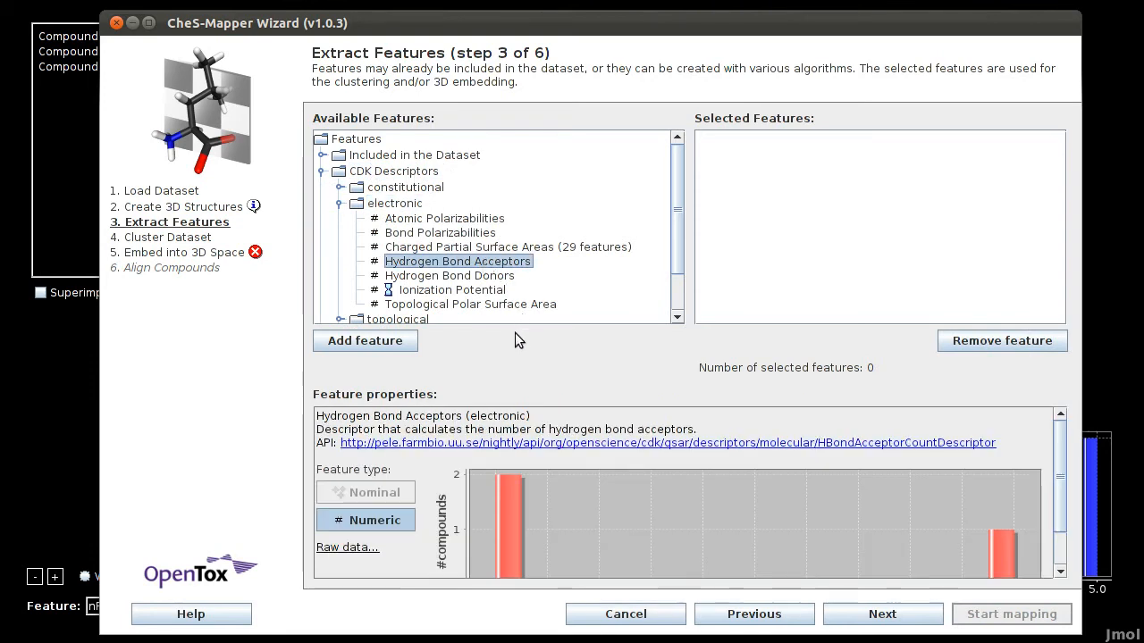
left_click(378, 344)
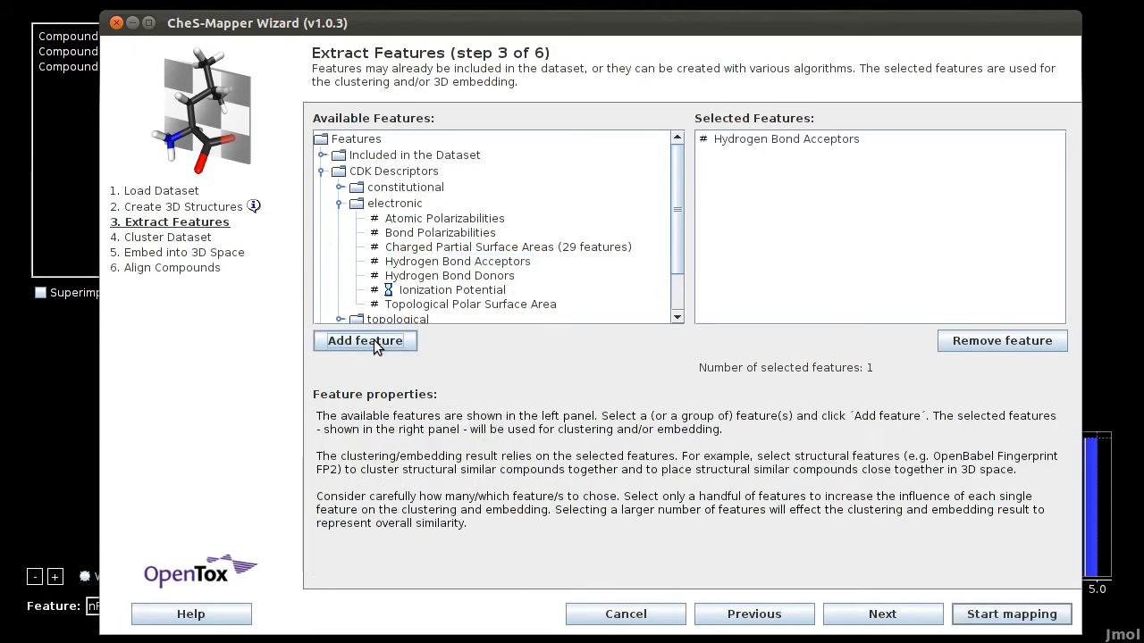
left_click(458, 277)
left_click(383, 341)
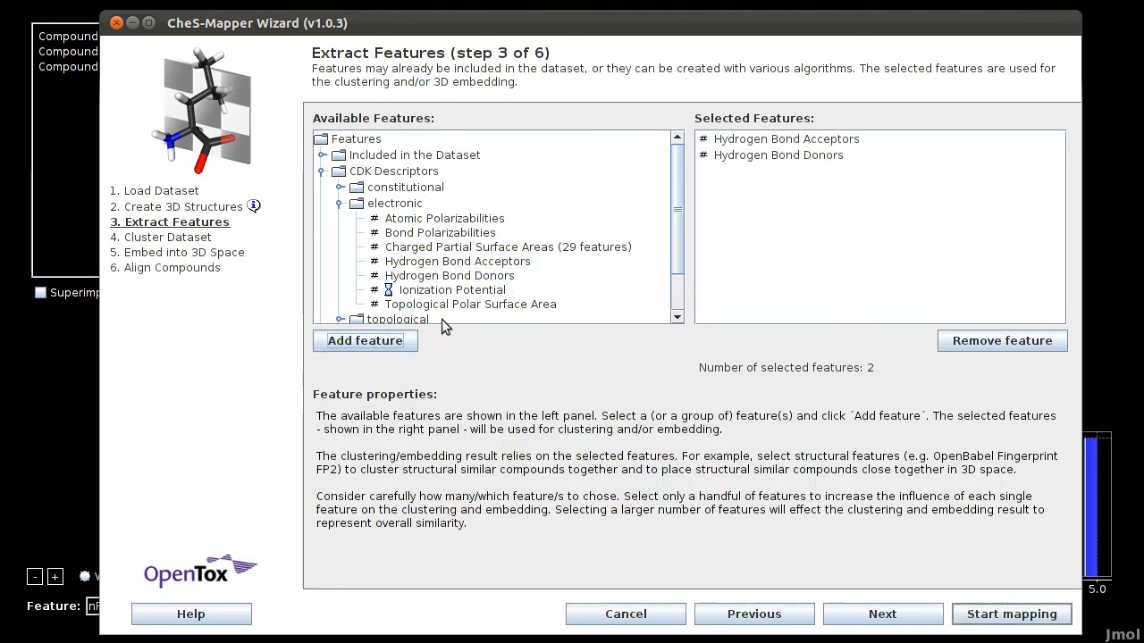
left_click(460, 304)
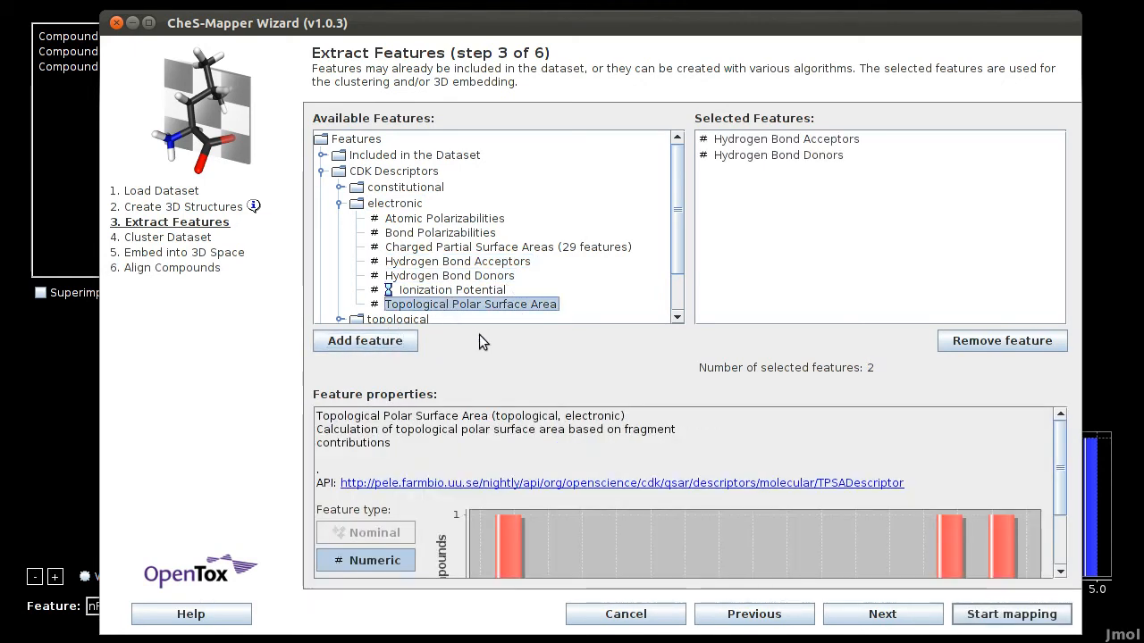
left_click(387, 345)
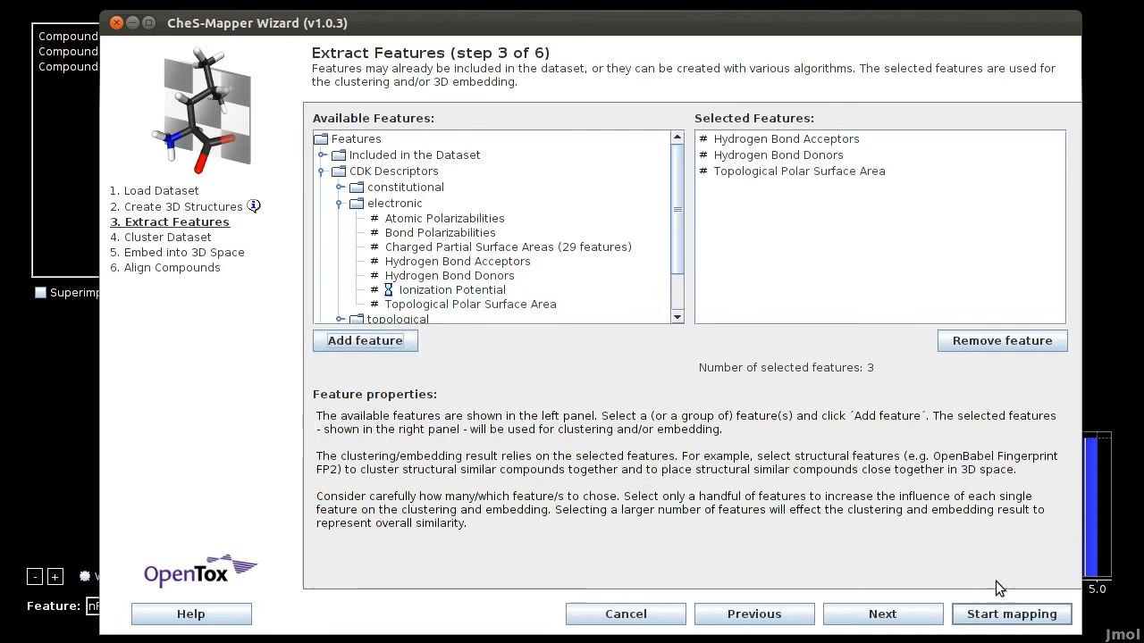
Run the mapping with the selected features and examine how the compounds are arranged in the new 3D embedding.
left_click(998, 616)
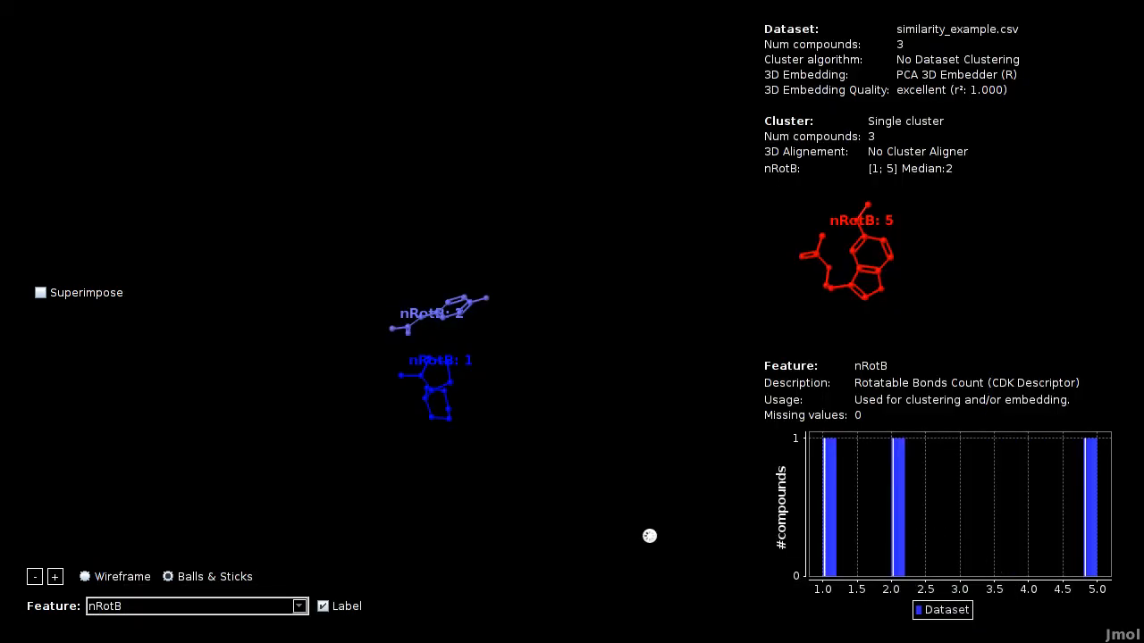
left_click_drag(388, 526, 782, 551)
left_click_drag(621, 592, 602, 614)
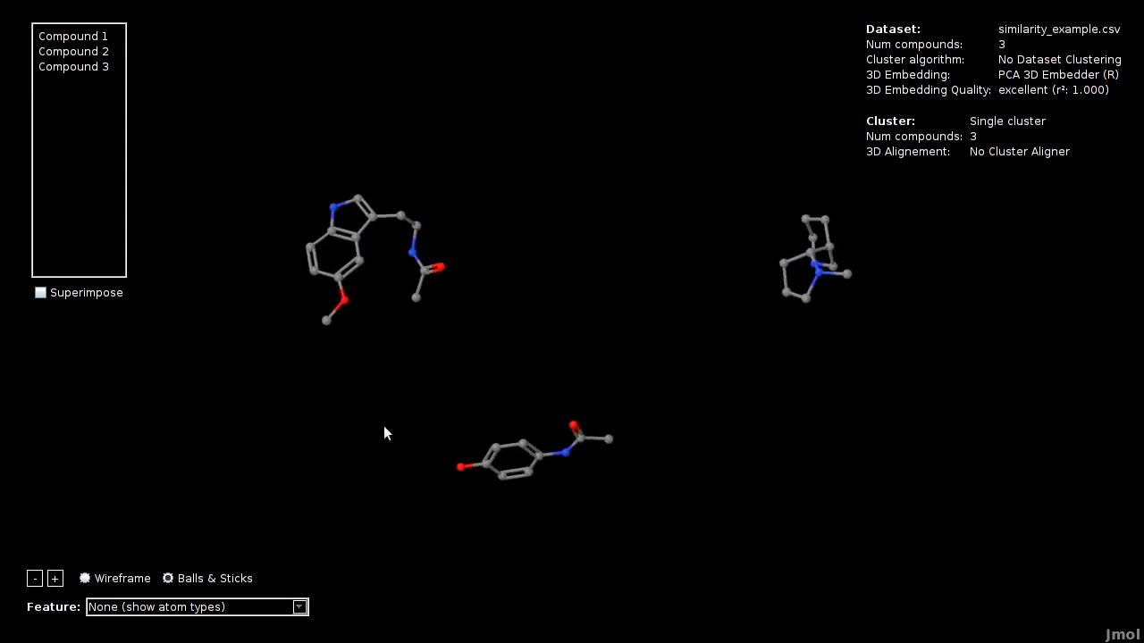
mouse_move(492, 474)
left_click_drag(407, 588, 388, 556)
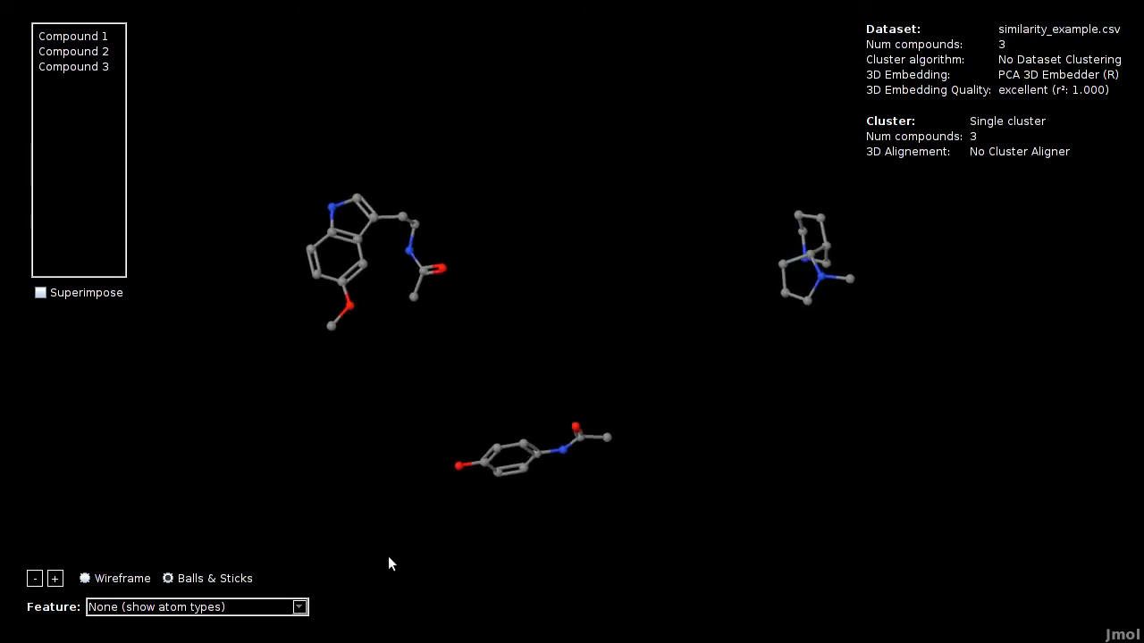
Color the newly mapped compounds by nHBAcc to compare their hydrogen bond acceptor counts.
left_click(294, 609)
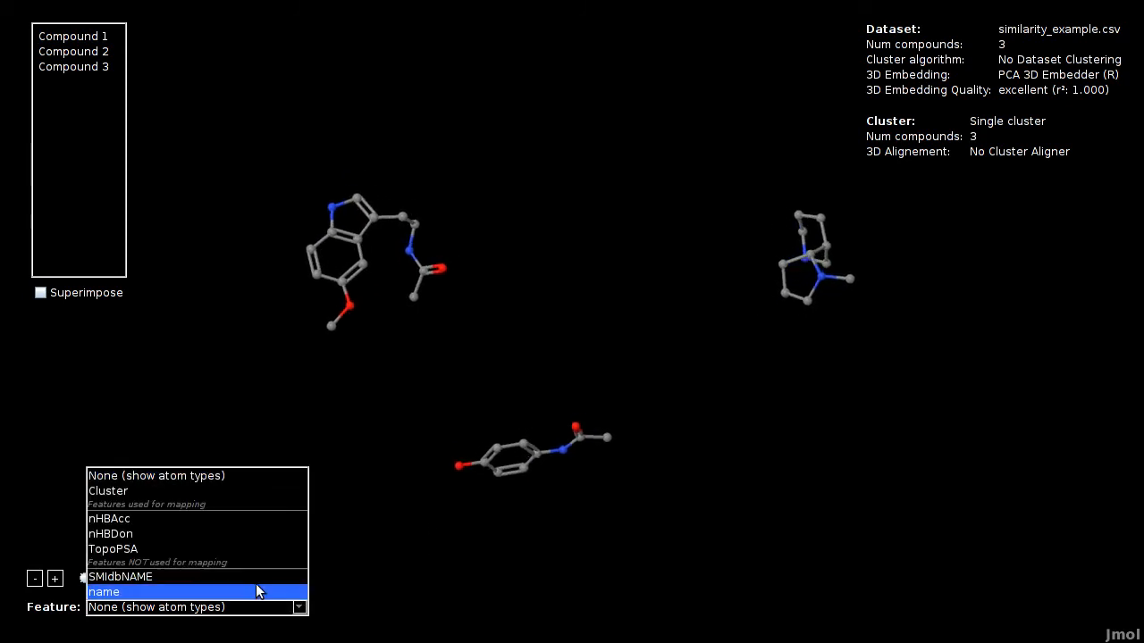
left_click(134, 519)
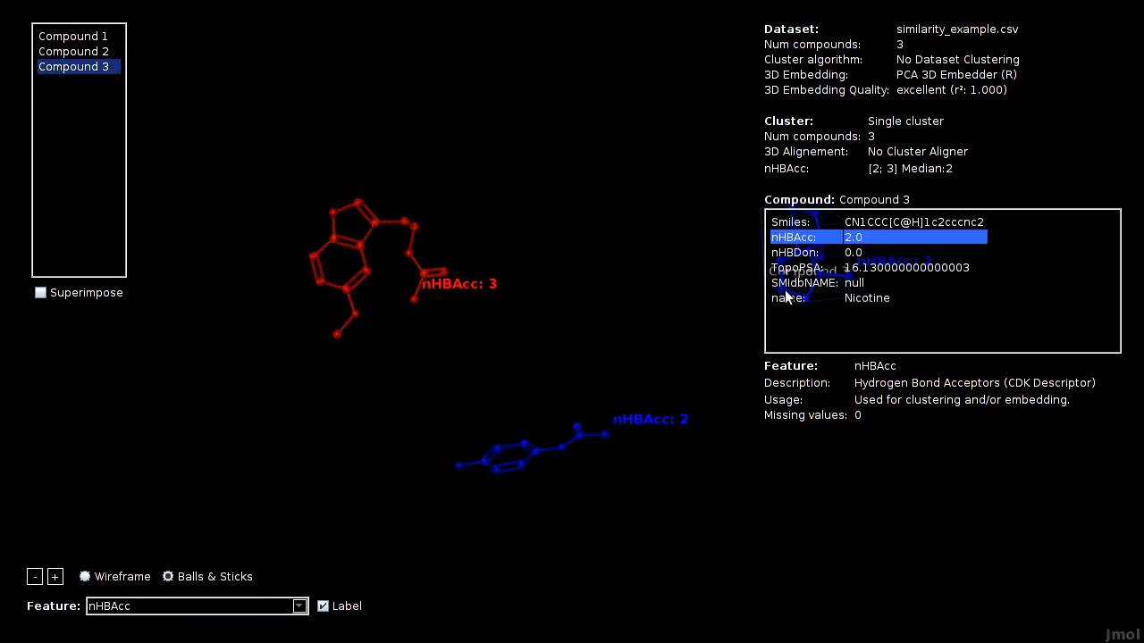
mouse_move(572, 450)
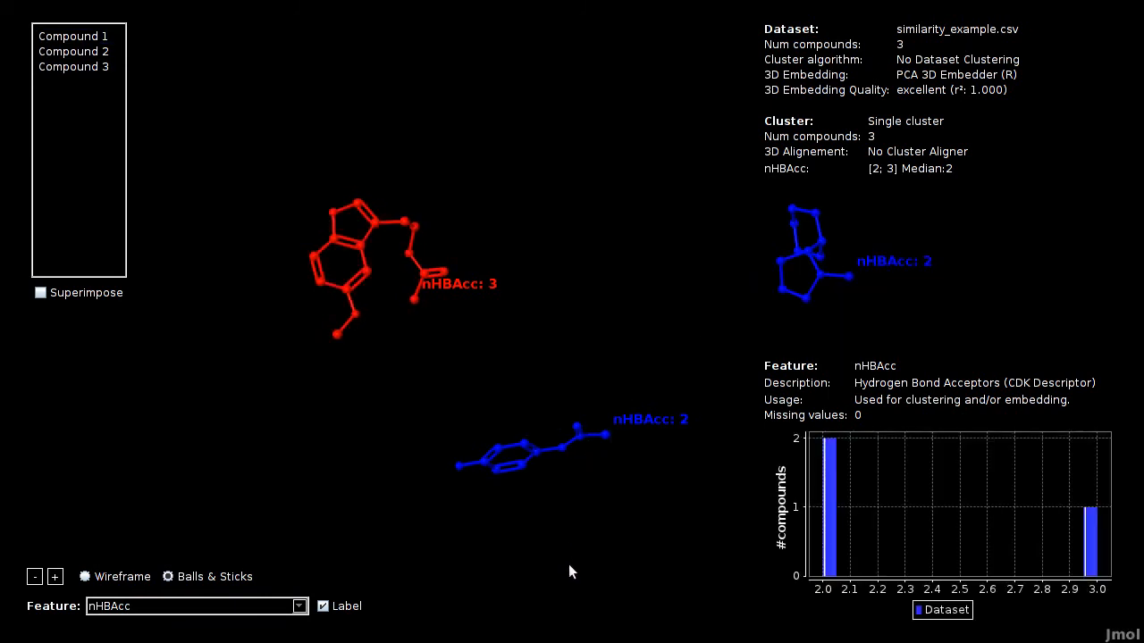
Compare the compounds colored by nHBDon and switch the displayed feature to TopoPSA.
left_click(217, 606)
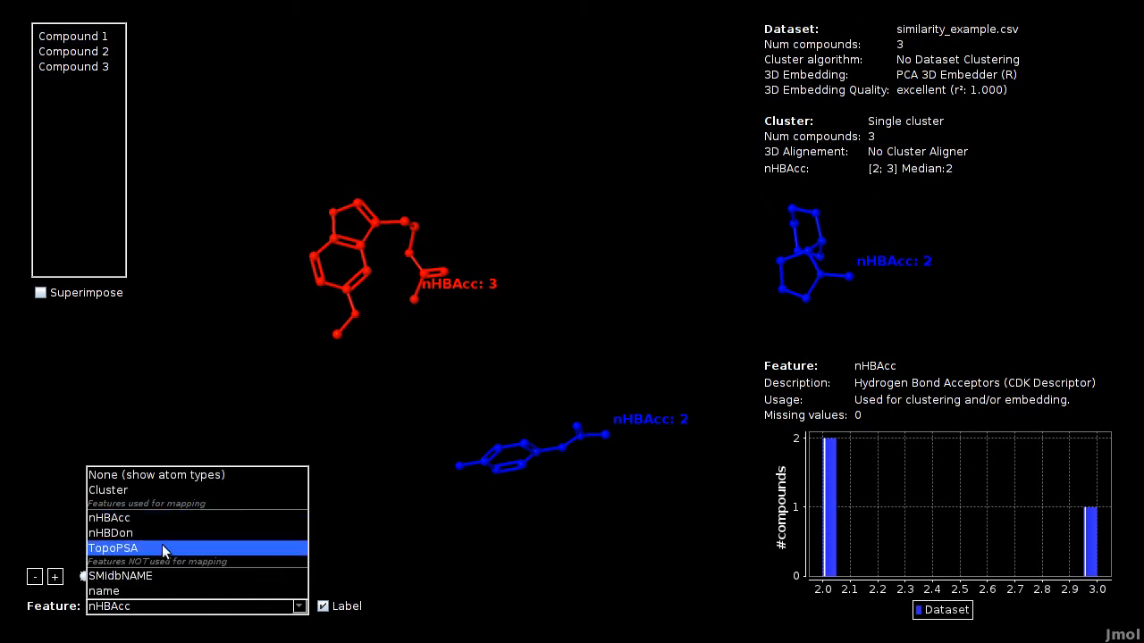
left_click(146, 533)
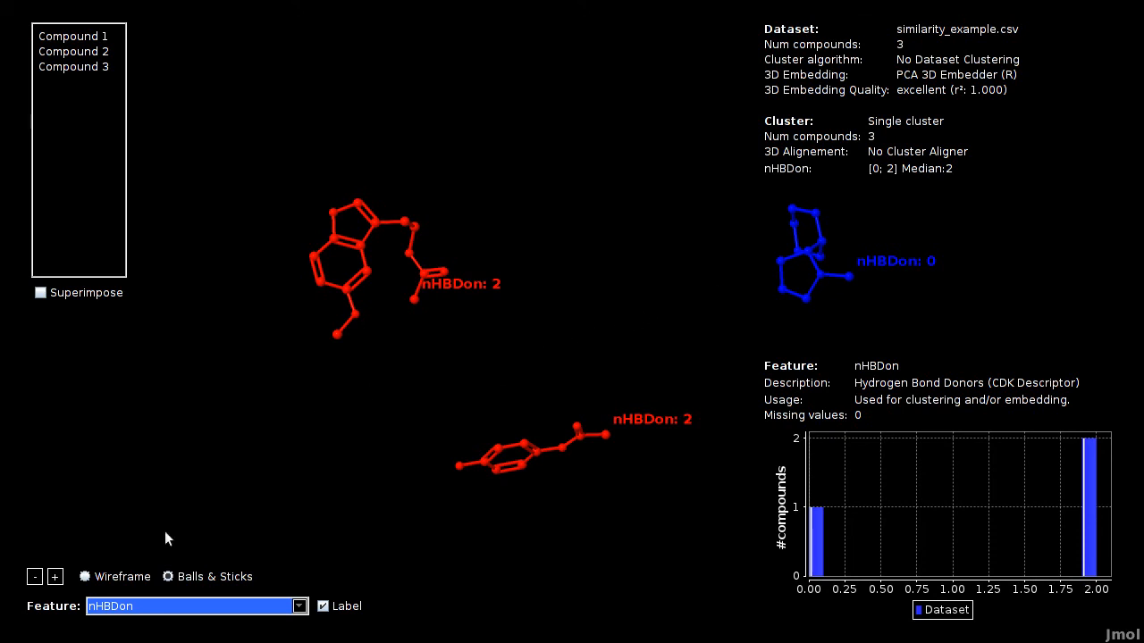
left_click(171, 606)
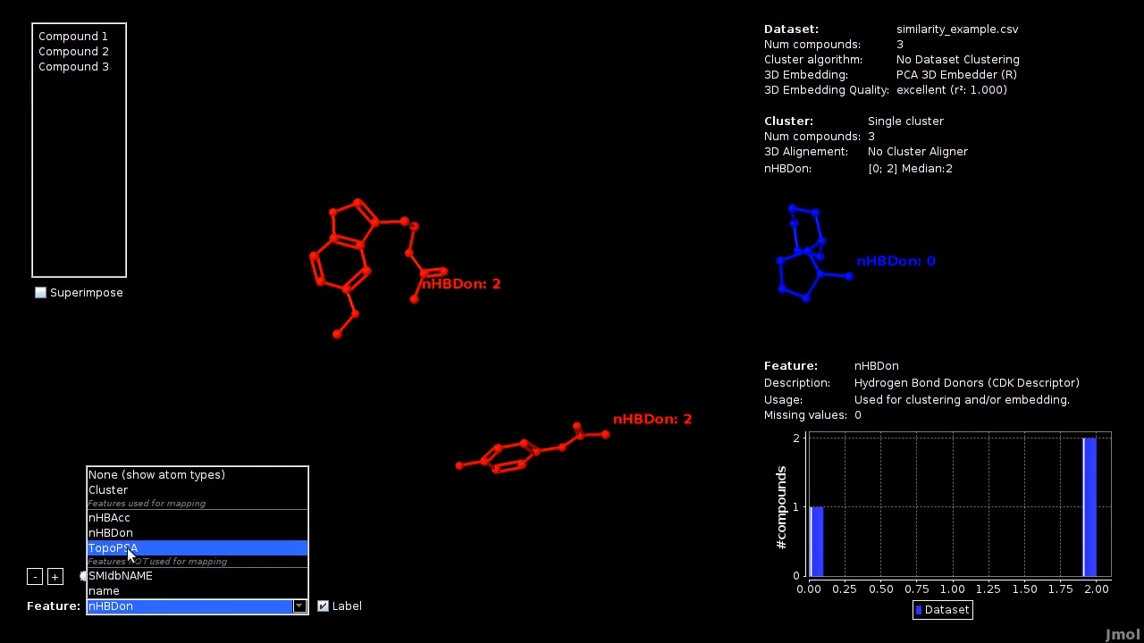
left_click(113, 548)
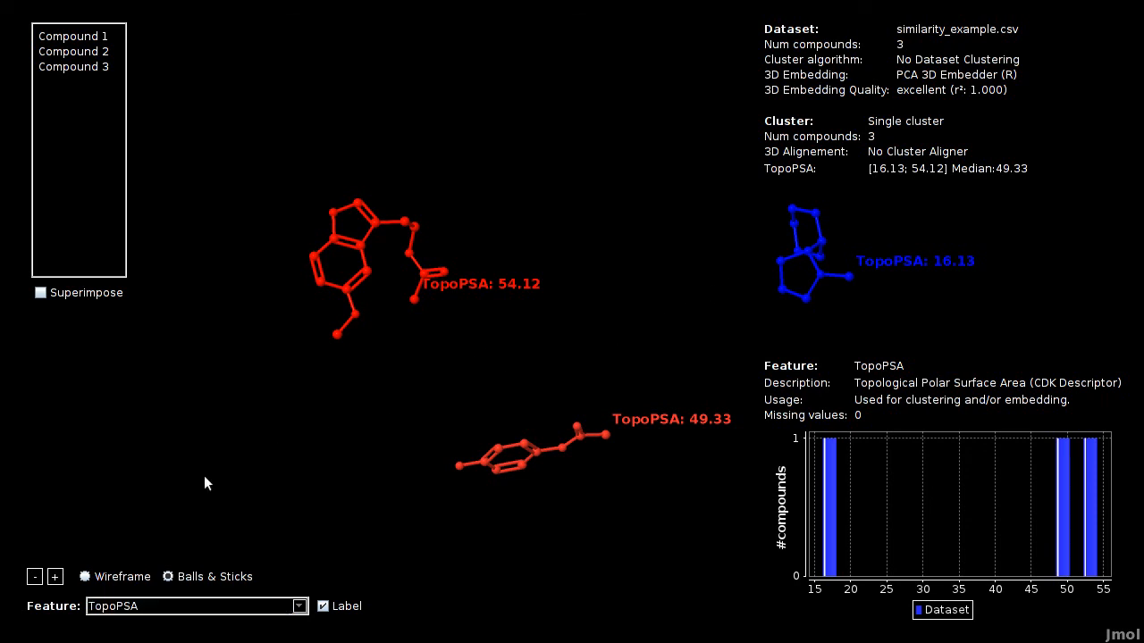
left_click_drag(204, 480, 229, 490)
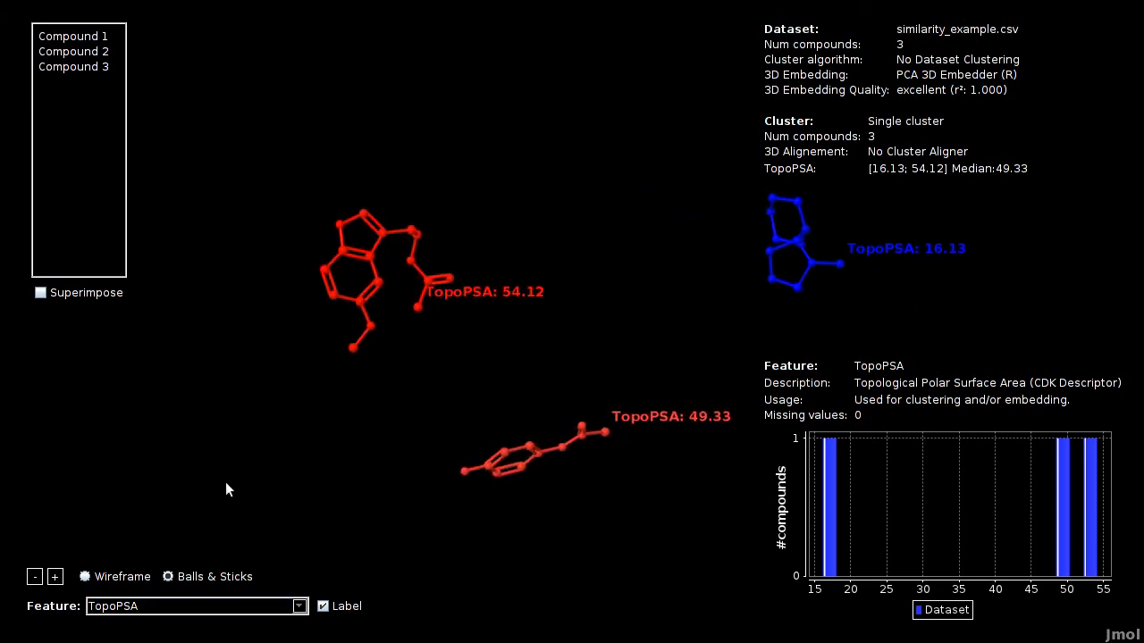